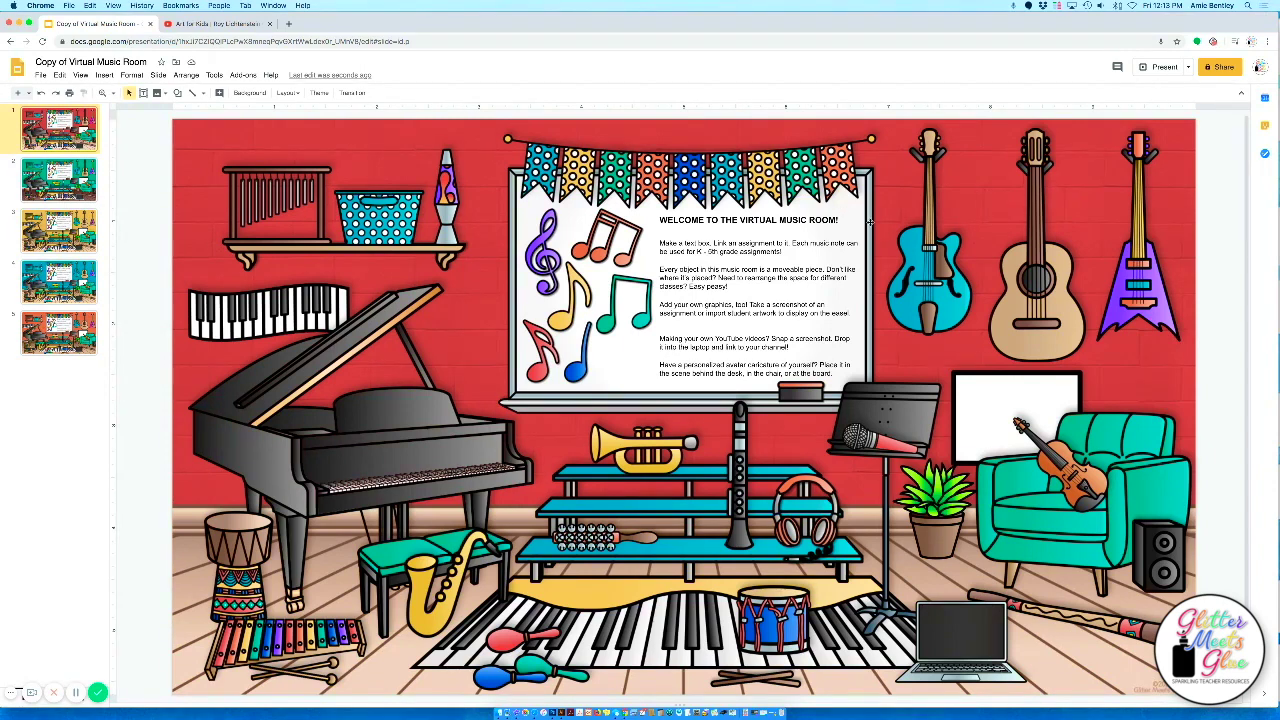
# Delete the blue guitar, the acoustic guitar and both of their wall hangers.
pyautogui.click(949, 318)
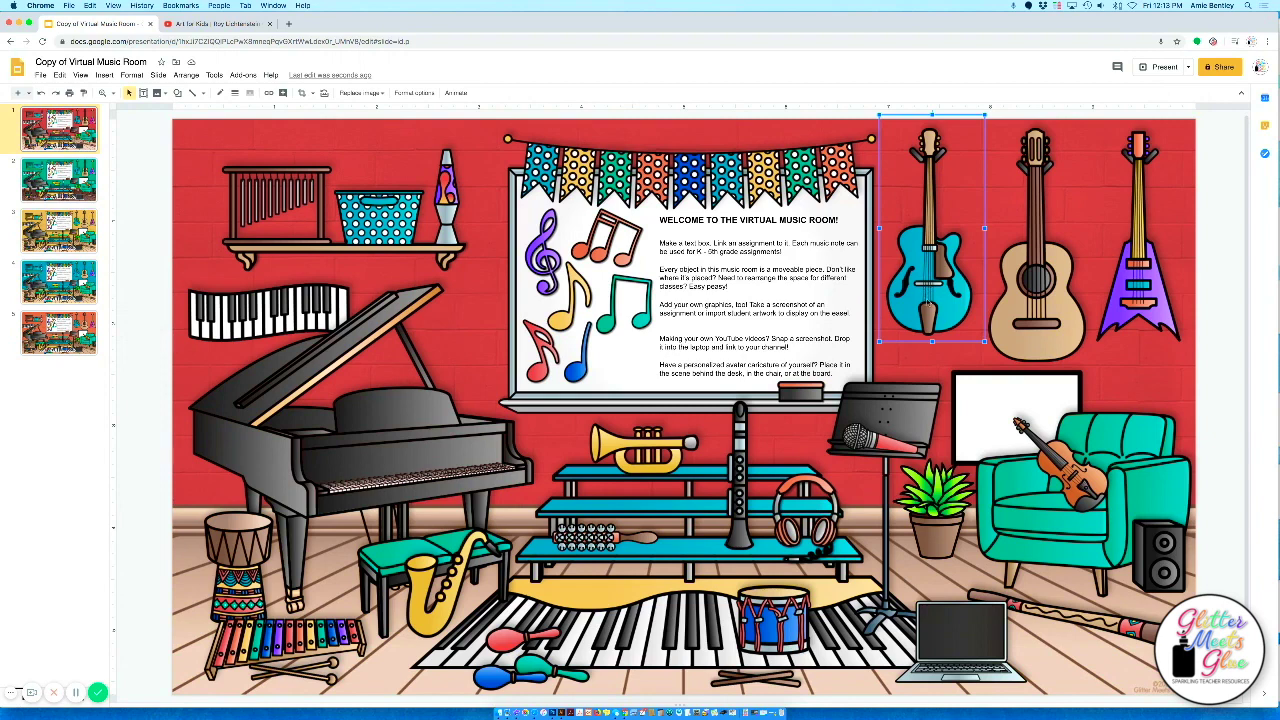
pyautogui.press('Delete')
pyautogui.click(928, 155)
pyautogui.press('Delete')
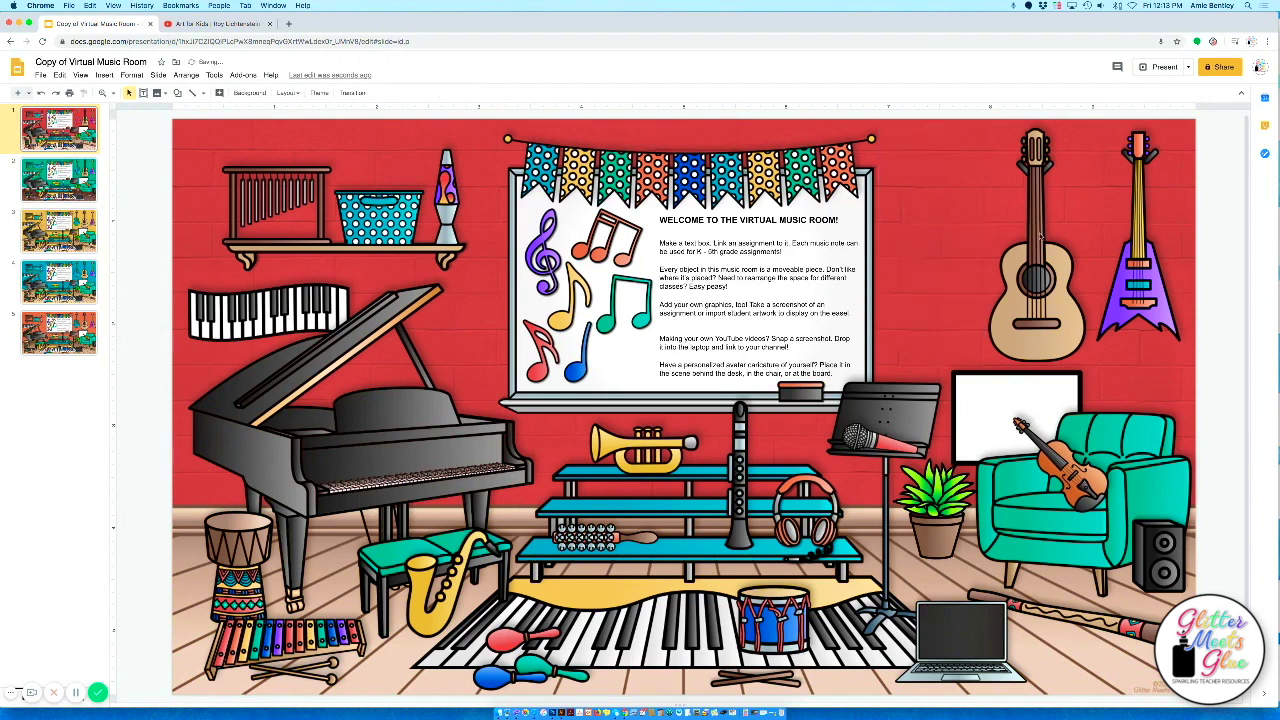
pyautogui.click(1035, 170)
pyautogui.press('Delete')
pyautogui.click(1035, 170)
pyautogui.press('Delete')
# Move the white picture frame up into the empty wall spot and enlarge it.
pyautogui.moveTo(1016, 385); pyautogui.dragTo(946, 198)
pyautogui.moveTo(1044, 294); pyautogui.dragTo(1097, 334)
pyautogui.click(928, 147)
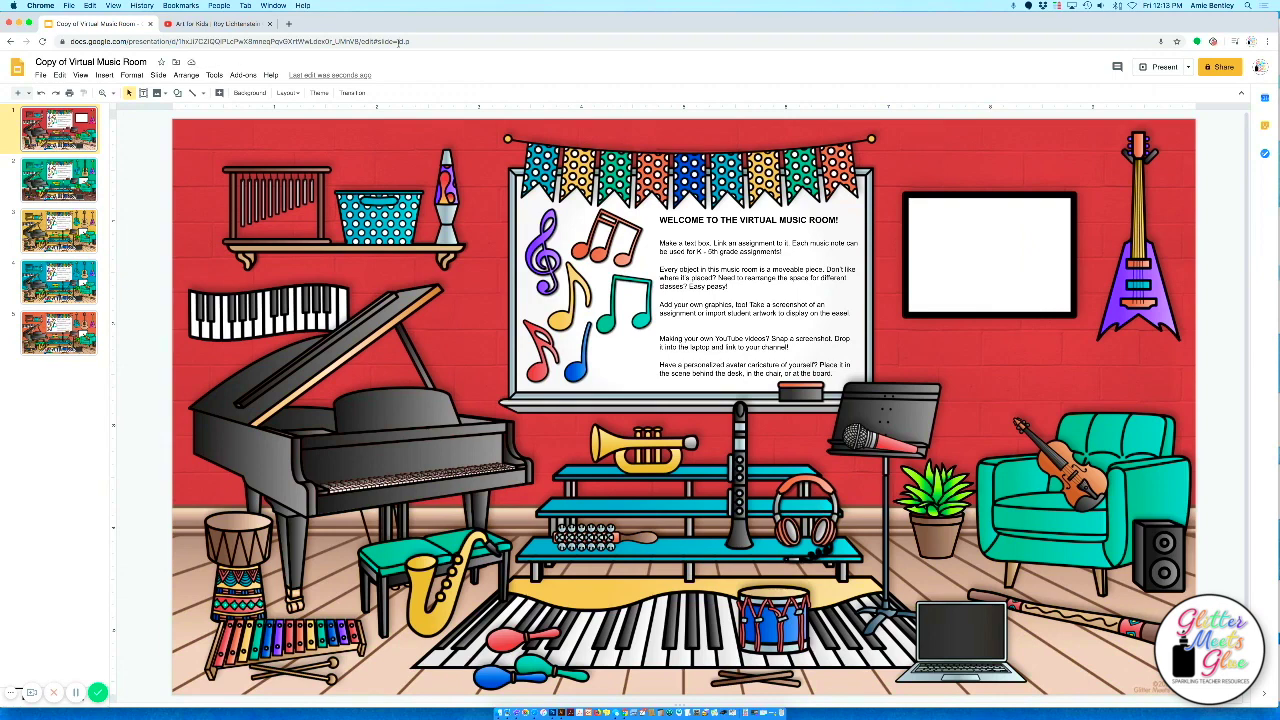
# Pause the Roy Lichtenstein lesson on a drawing moment and screenshot the video frame.
pyautogui.click(237, 24)
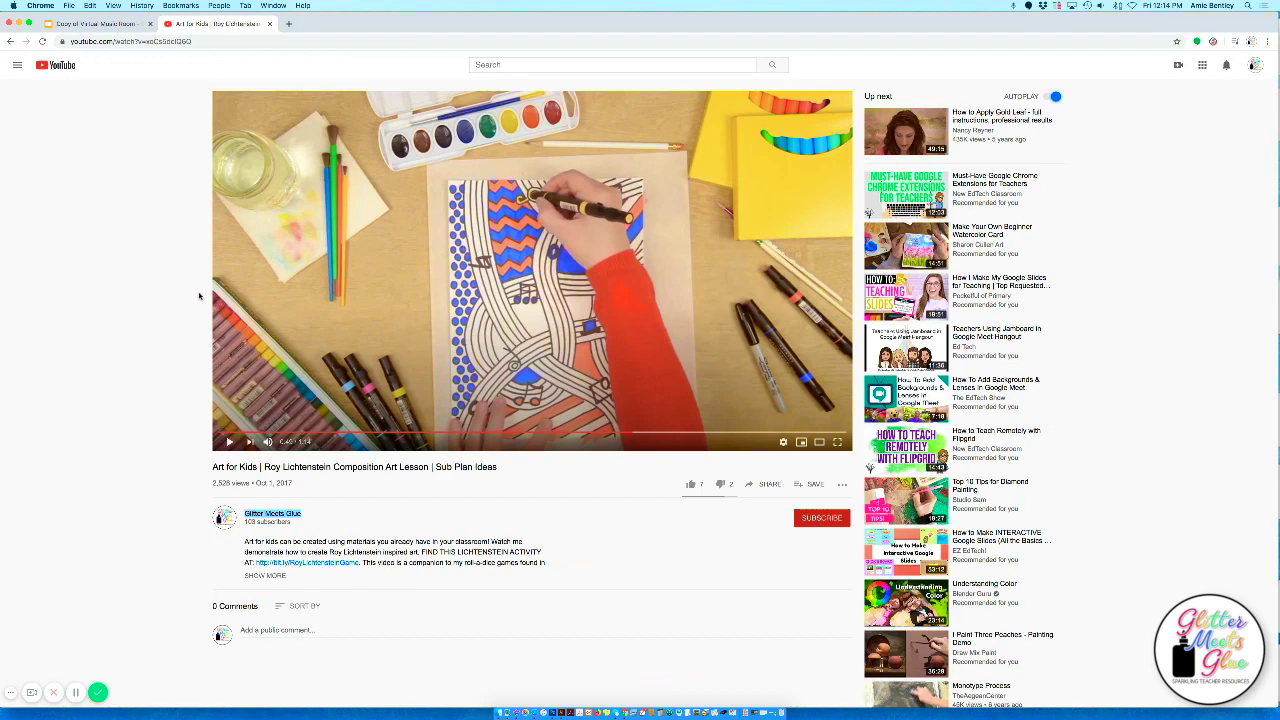
pyautogui.click(229, 441)
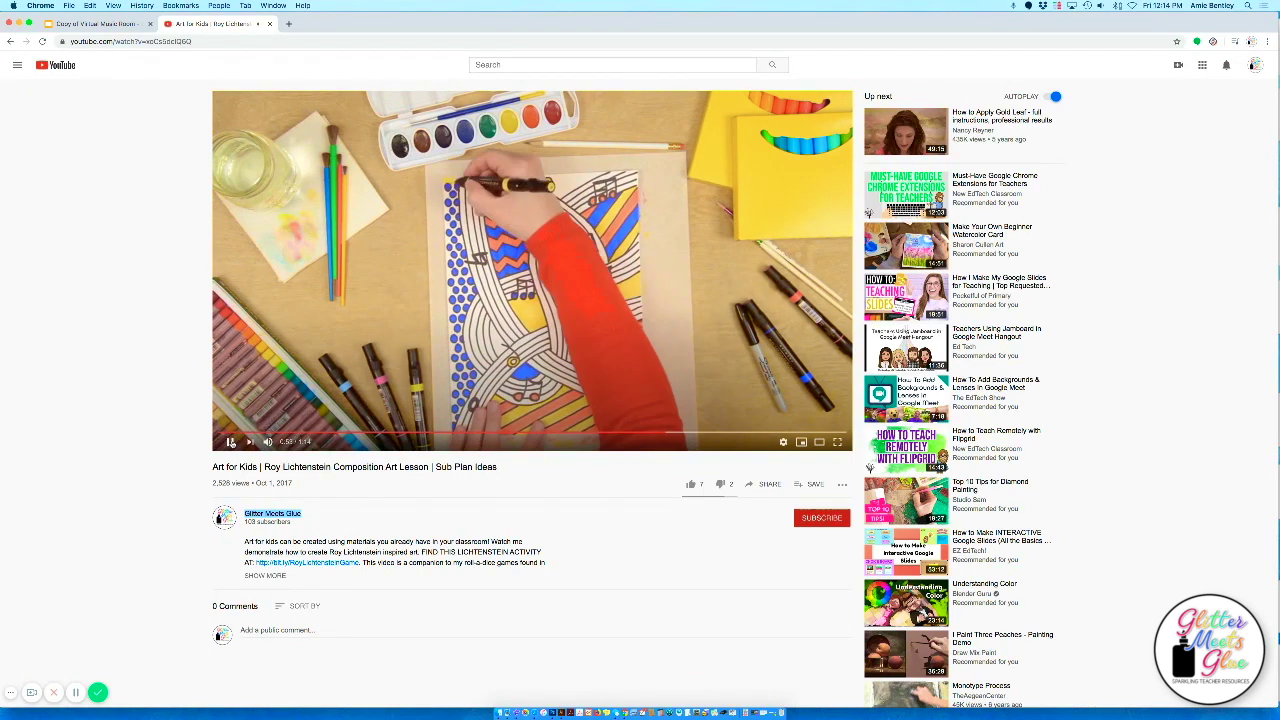
pyautogui.click(229, 441)
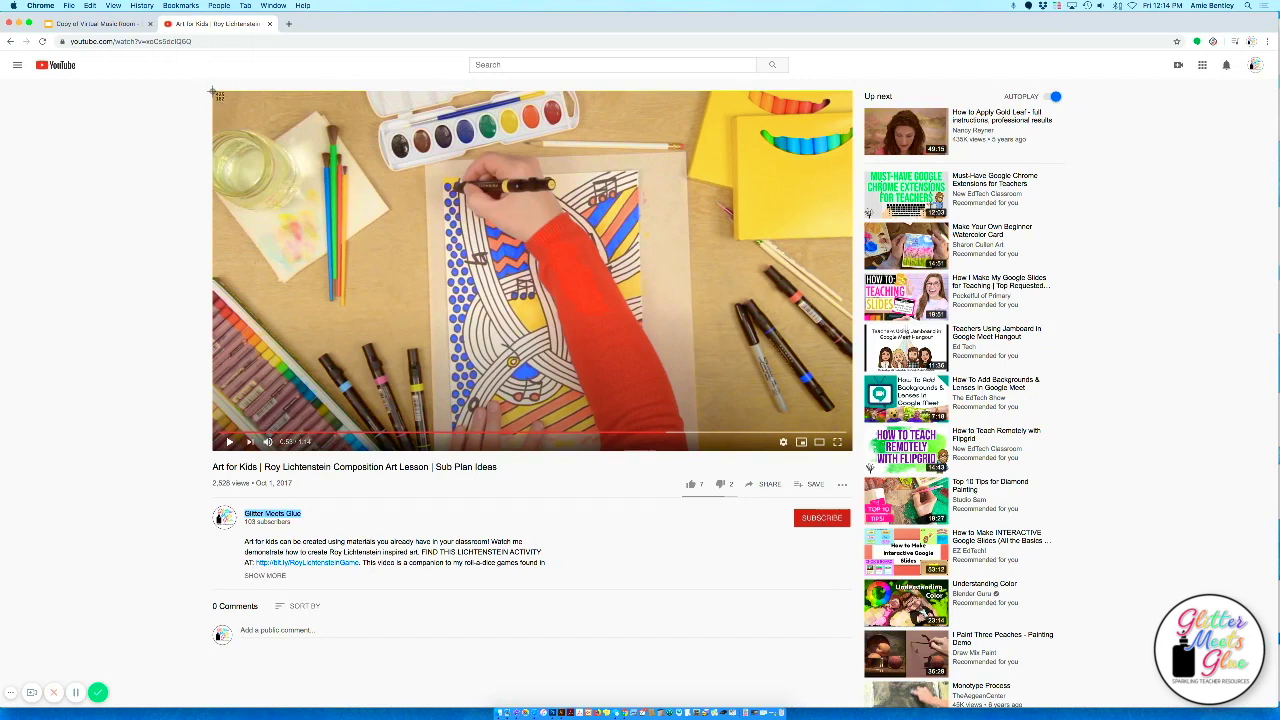
pyautogui.moveTo(216, 93); pyautogui.dragTo(852, 452)
pyautogui.click(117, 24)
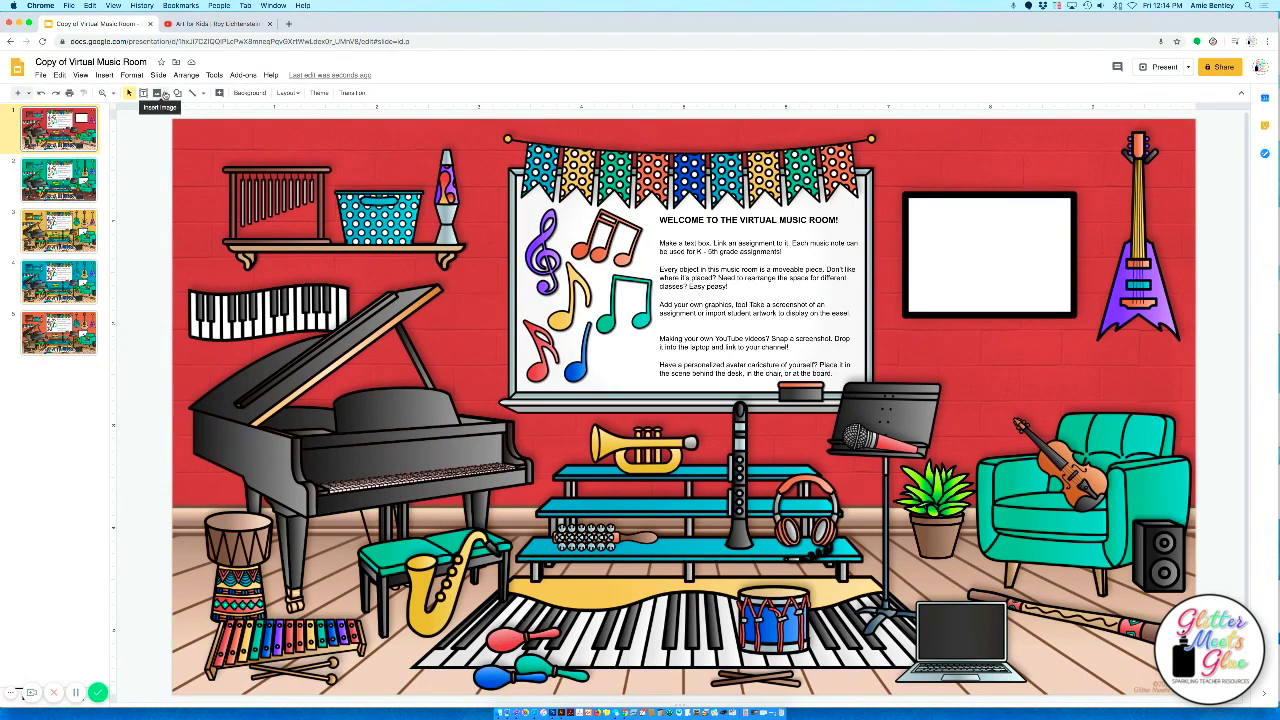
# Upload jazz.jpg onto the music room slide, shrink it, then undo that resize.
pyautogui.click(165, 94)
pyautogui.click(190, 111)
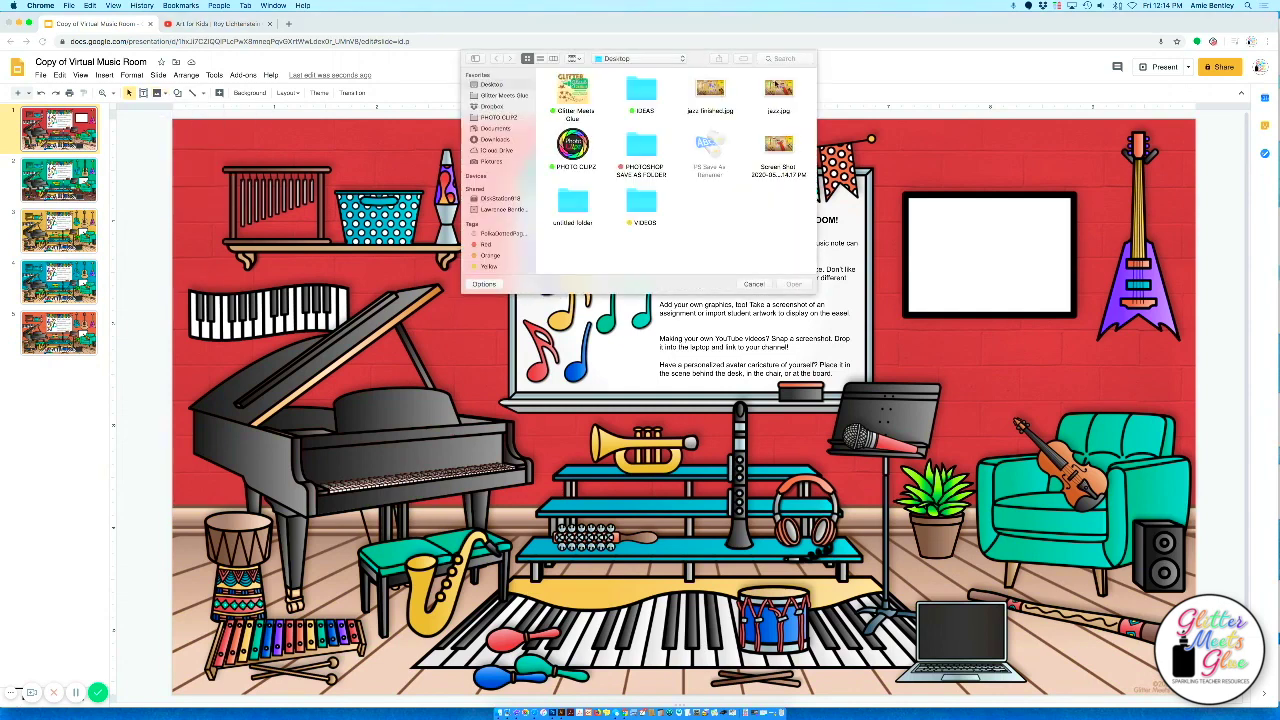
pyautogui.click(779, 90)
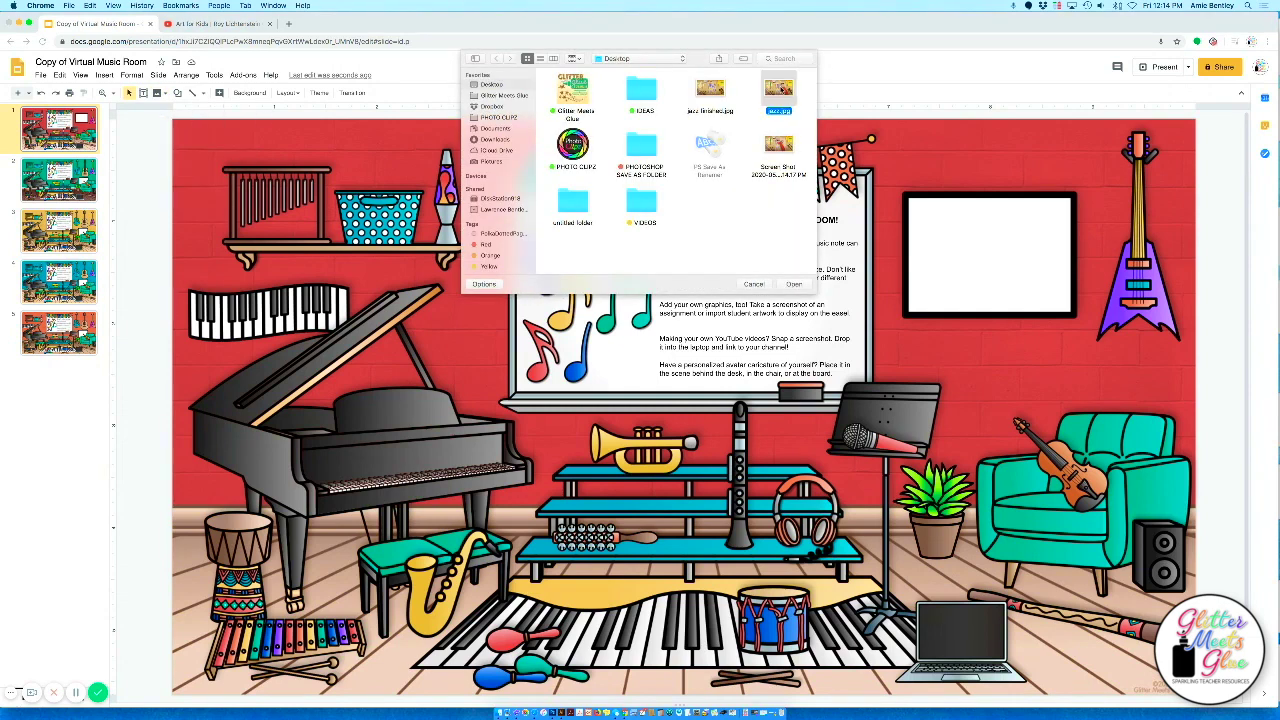
pyautogui.click(793, 285)
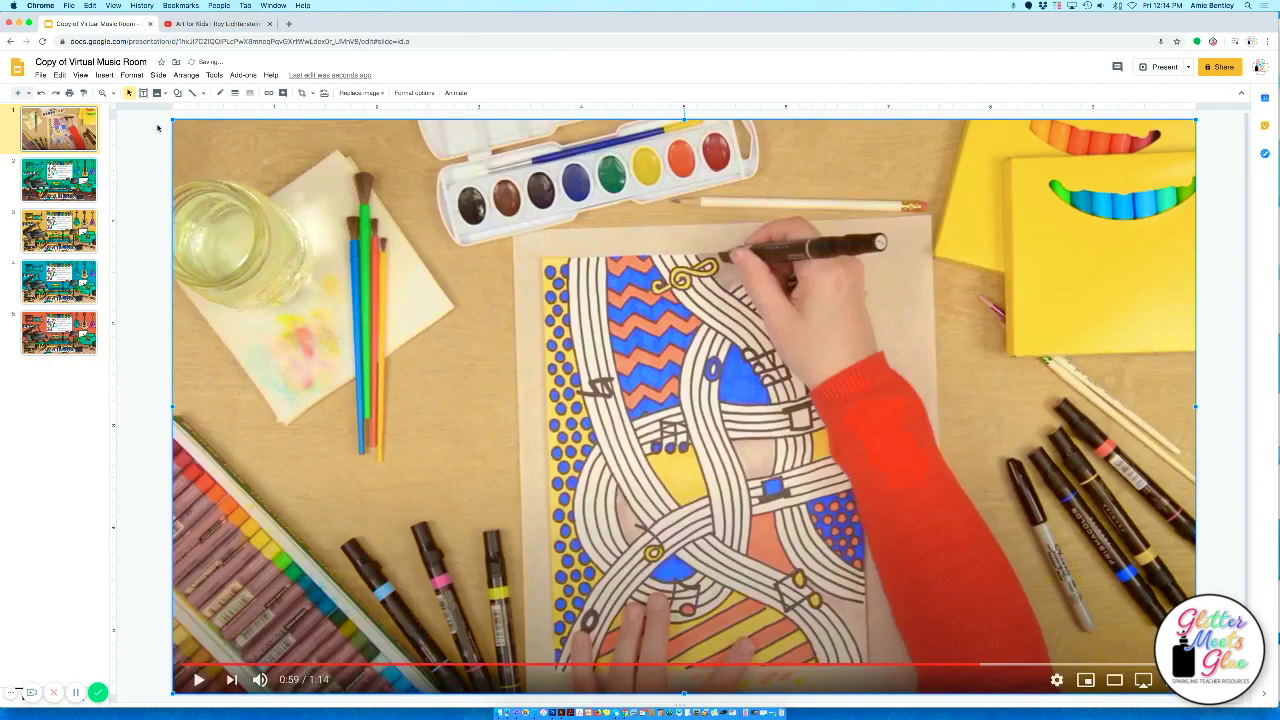
pyautogui.moveTo(177, 123); pyautogui.dragTo(422, 213)
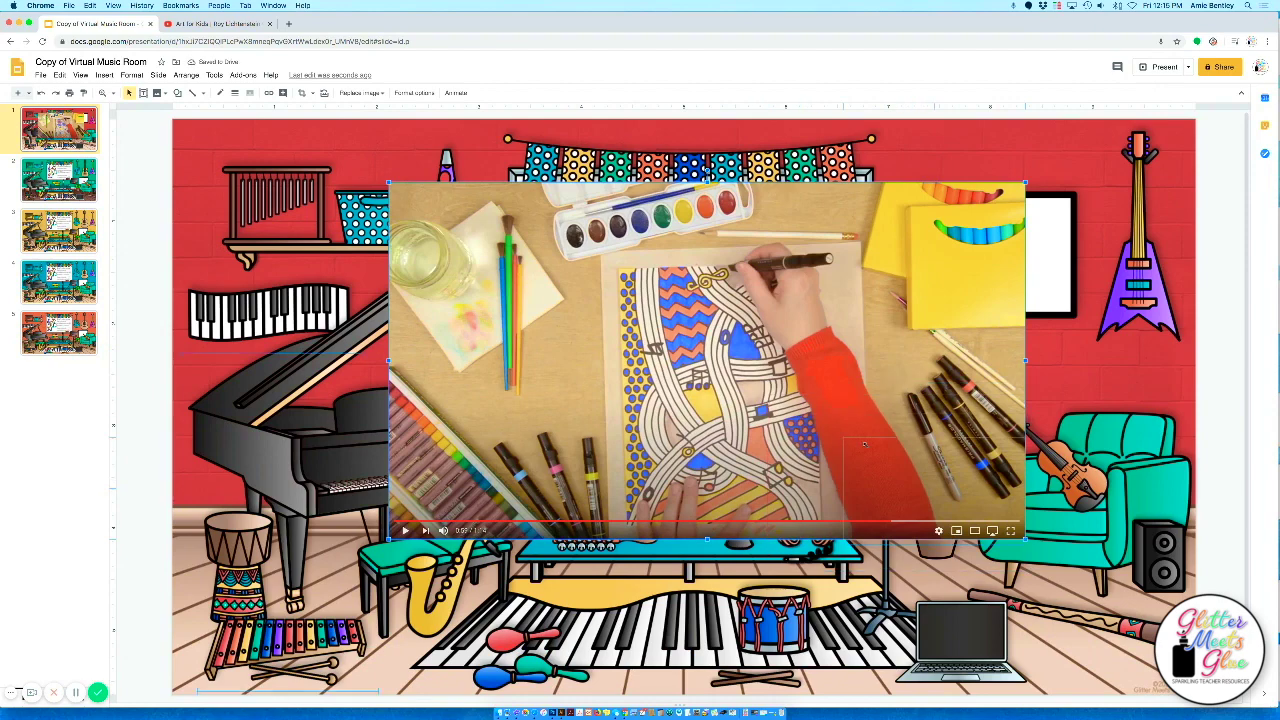
pyautogui.hotkey('ctrl', 'z')
pyautogui.hotkey('ctrl', 'z')
pyautogui.hotkey('ctrl', 'z')
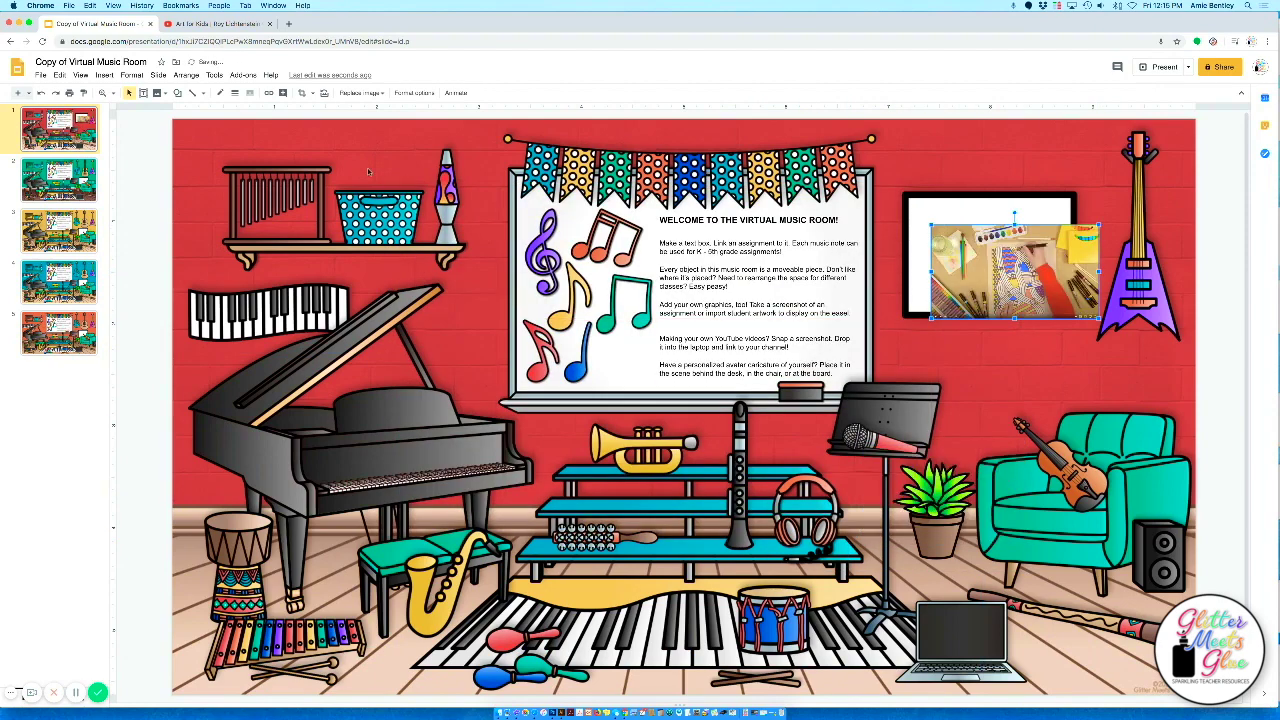
# Zoom in and move and resize the screenshot to fill the wall frame's screen.
pyautogui.click(112, 93)
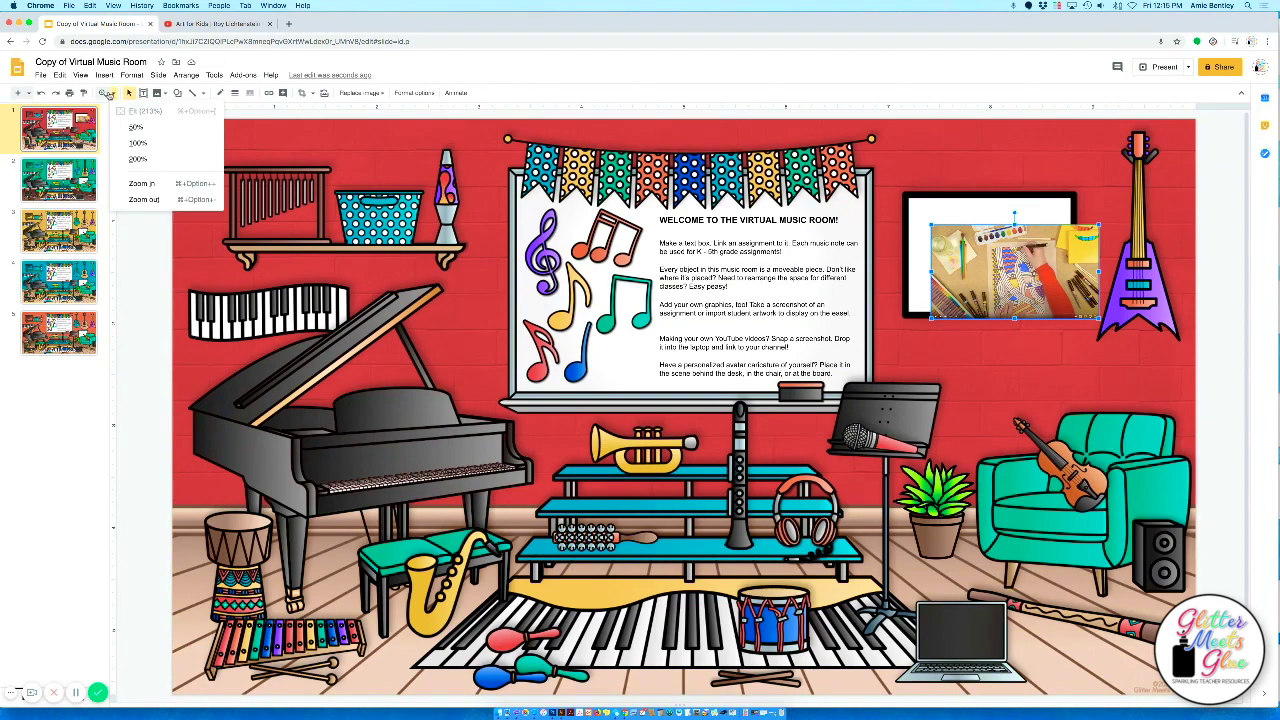
pyautogui.click(165, 183)
pyautogui.hscroll(5, 517, 201)
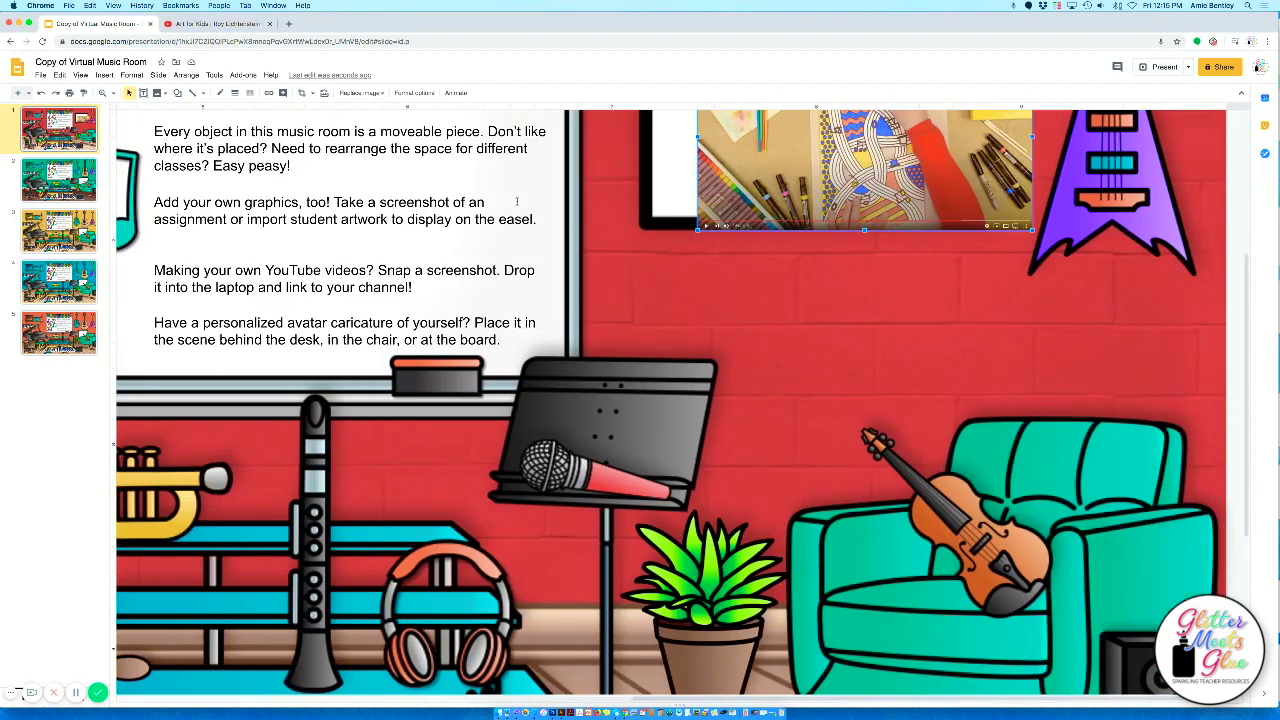
pyautogui.scroll(4, 517, 201)
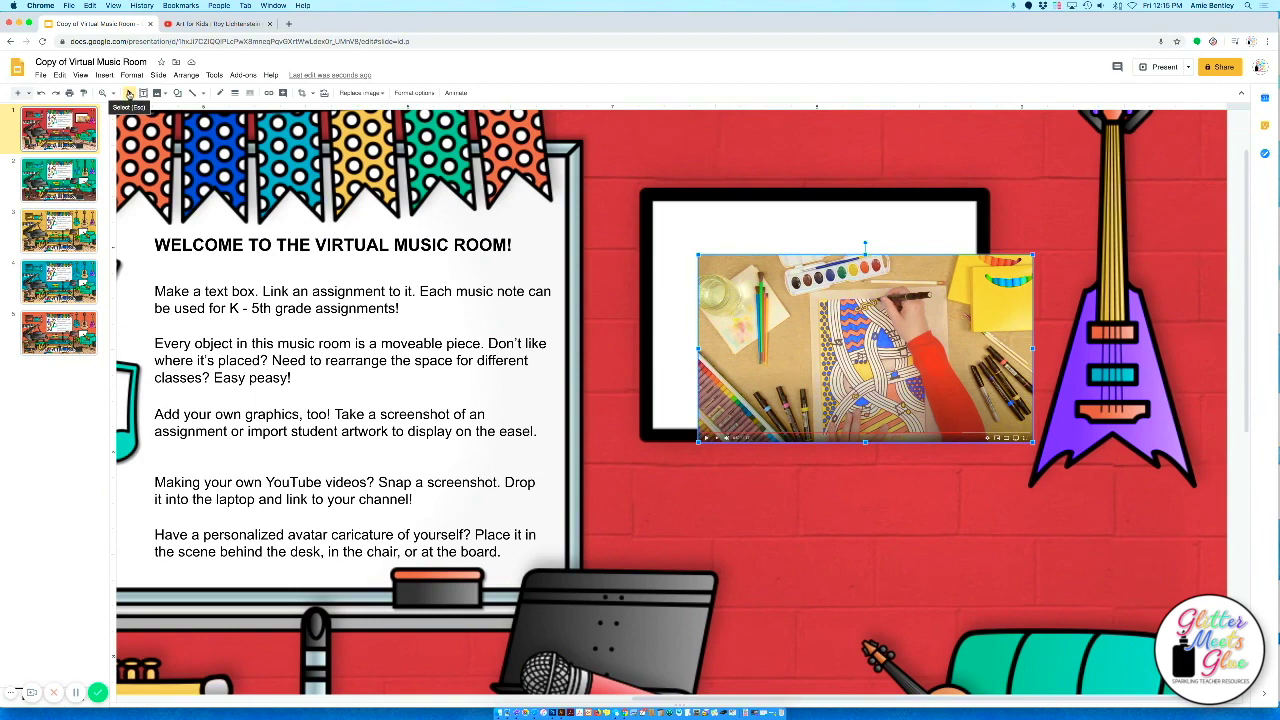
pyautogui.click(129, 93)
pyautogui.moveTo(748, 282); pyautogui.dragTo(703, 228)
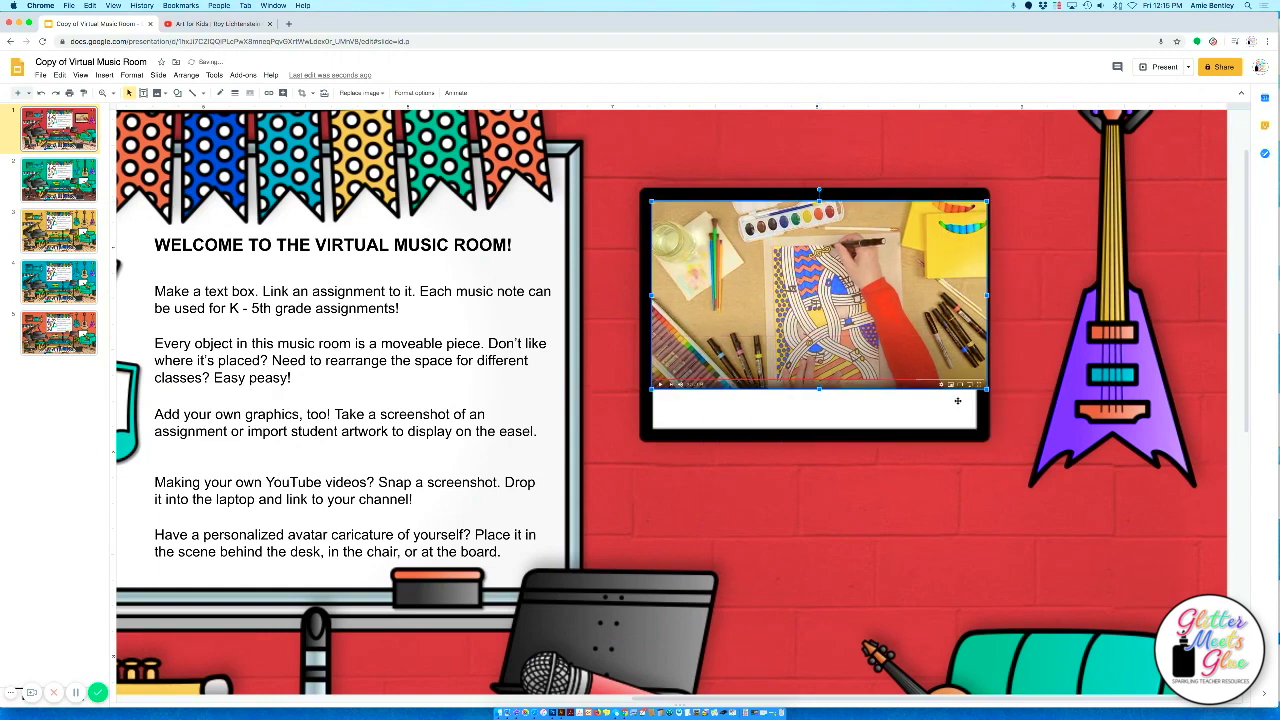
pyautogui.moveTo(985, 391); pyautogui.dragTo(975, 383)
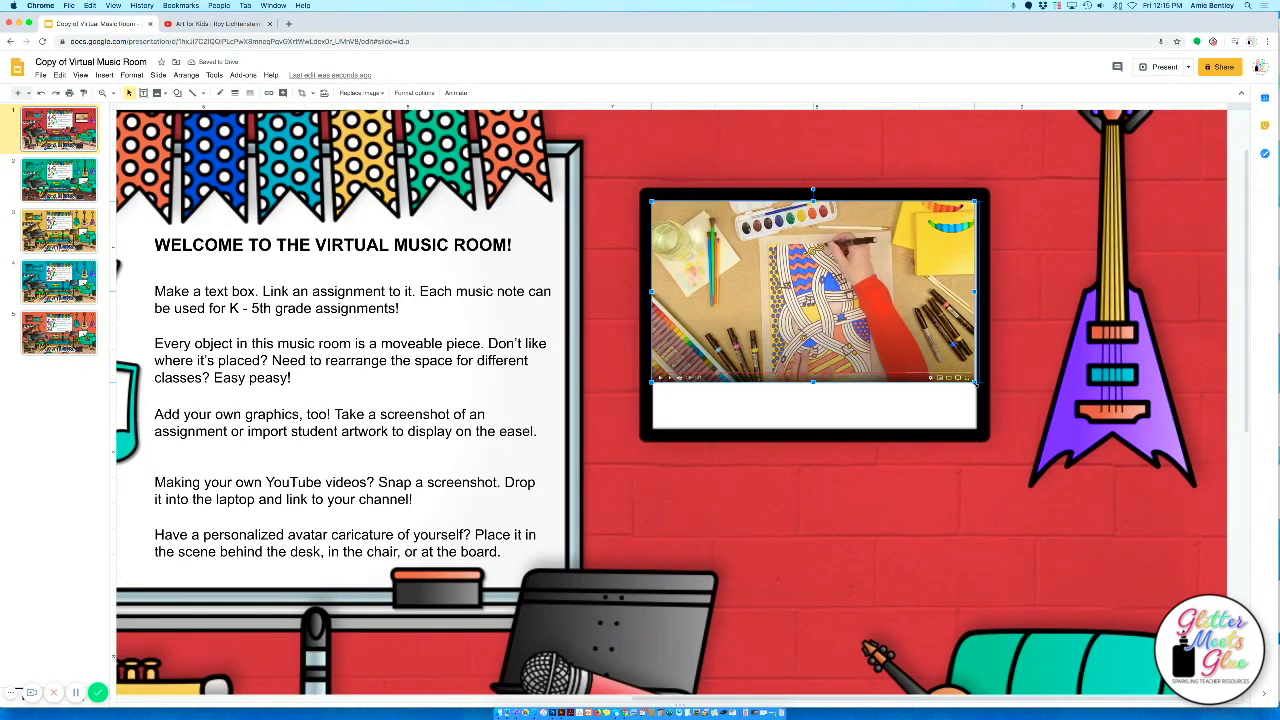
pyautogui.moveTo(975, 383); pyautogui.dragTo(969, 395)
# Adjust the picture frame's top and bottom edges so it hugs the screenshot.
pyautogui.click(914, 430)
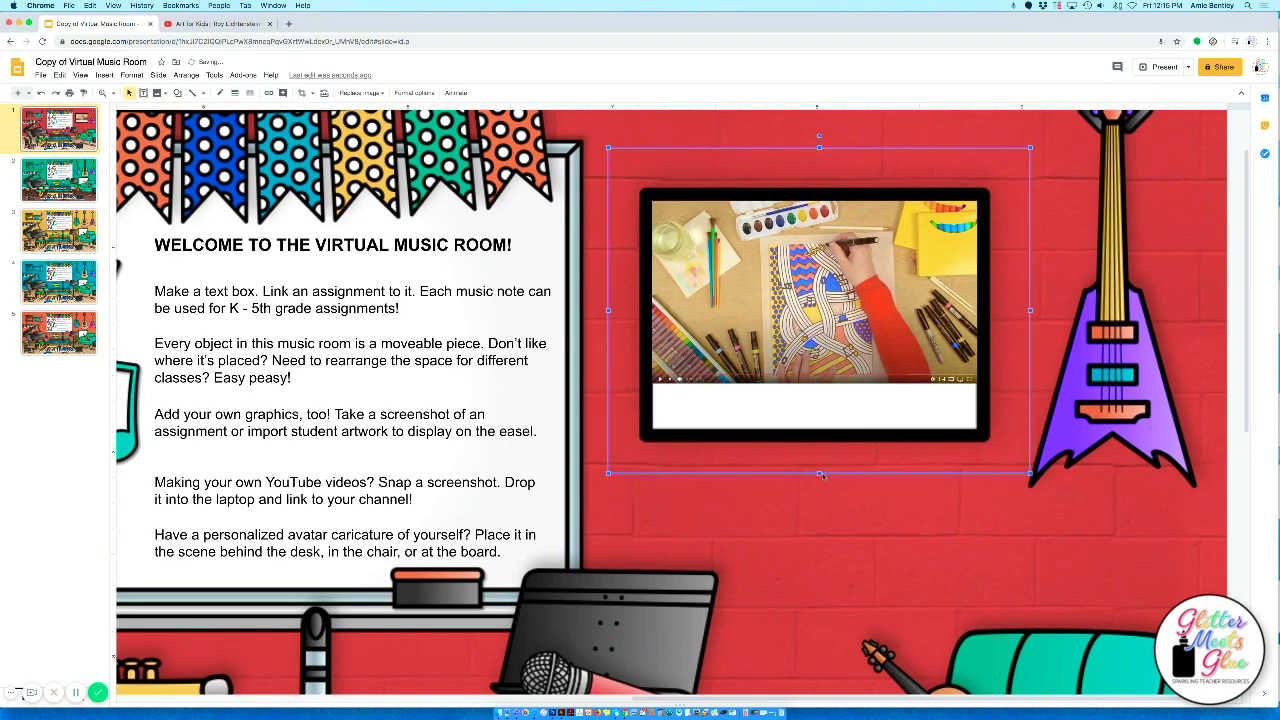
pyautogui.moveTo(822, 476); pyautogui.dragTo(828, 401)
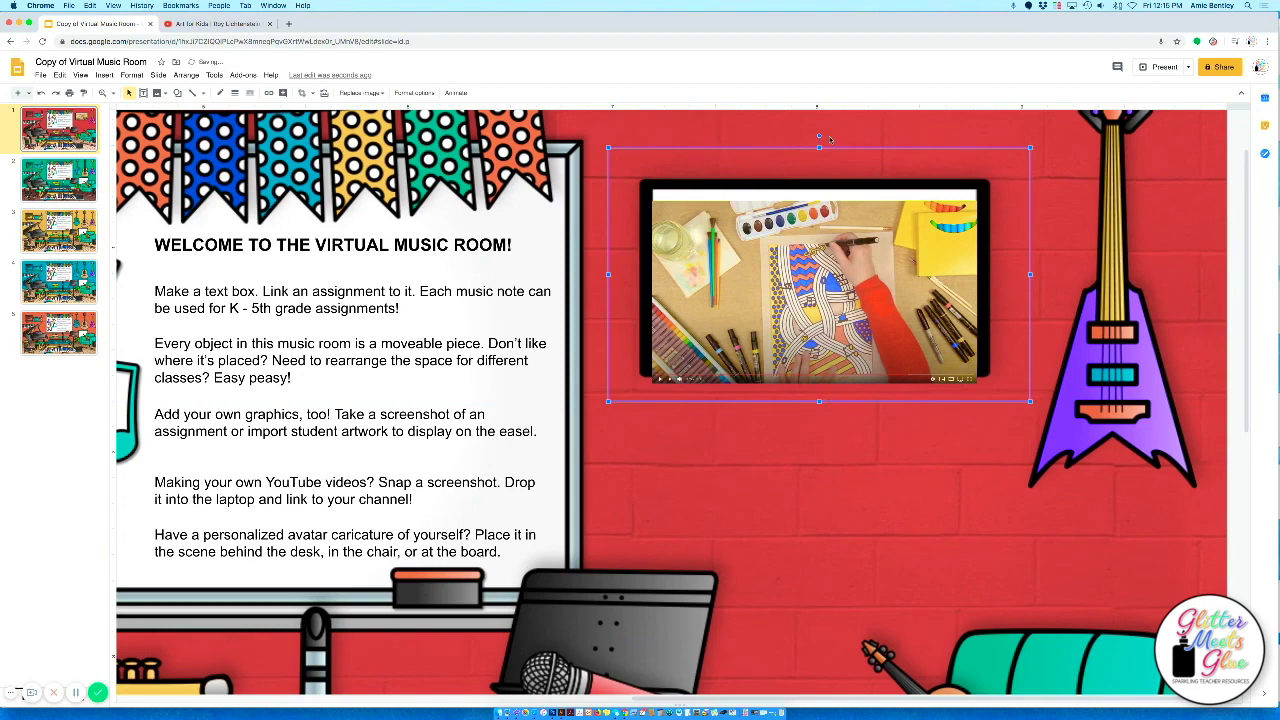
pyautogui.moveTo(820, 165); pyautogui.dragTo(819, 178)
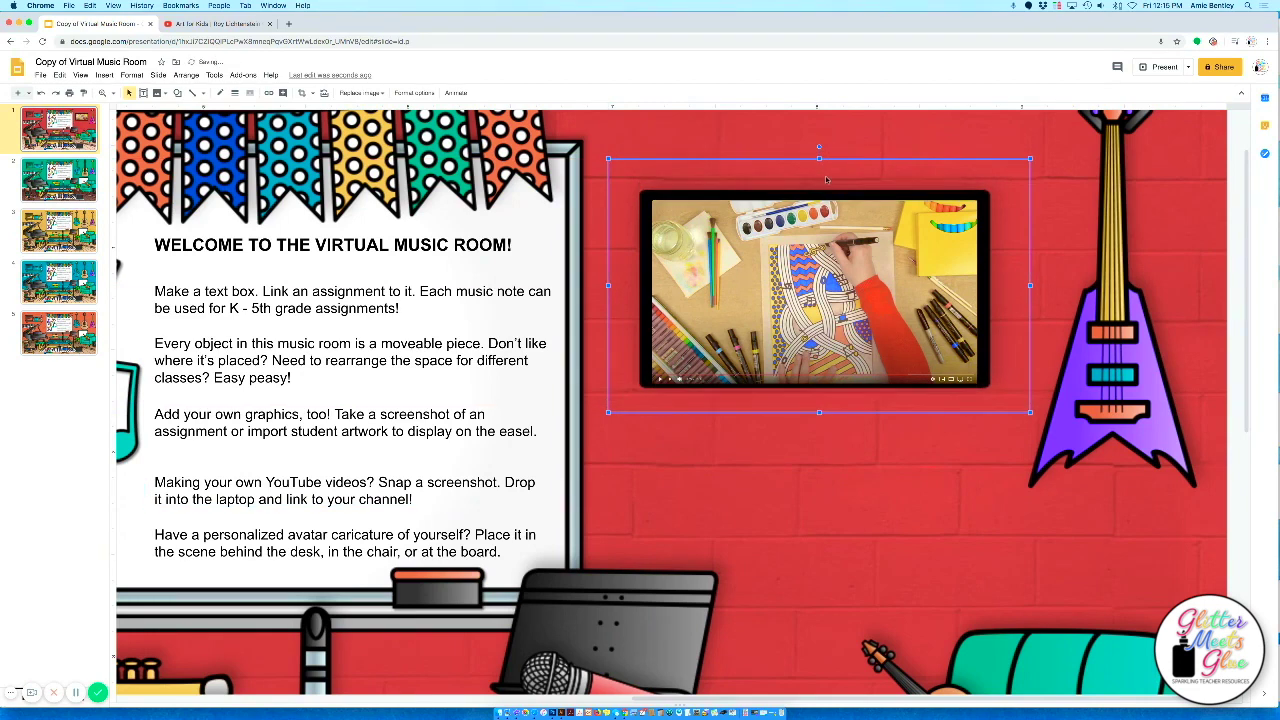
pyautogui.click(898, 278)
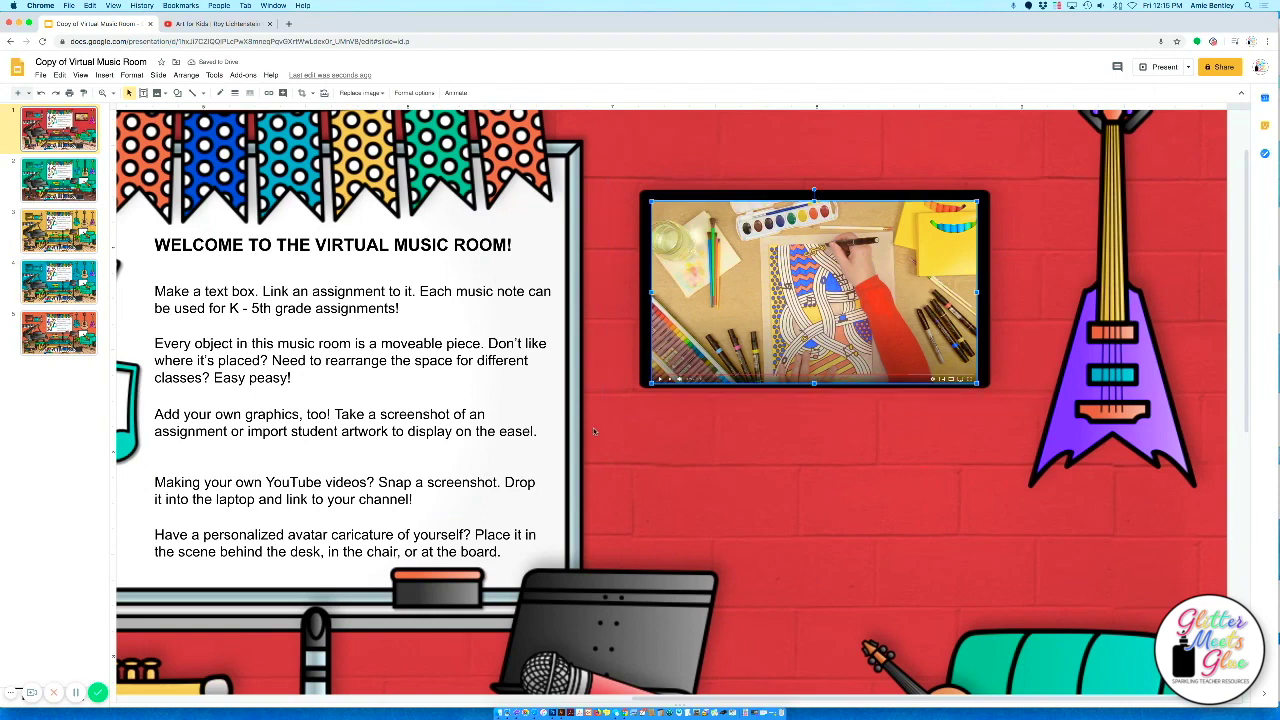
pyautogui.click(618, 284)
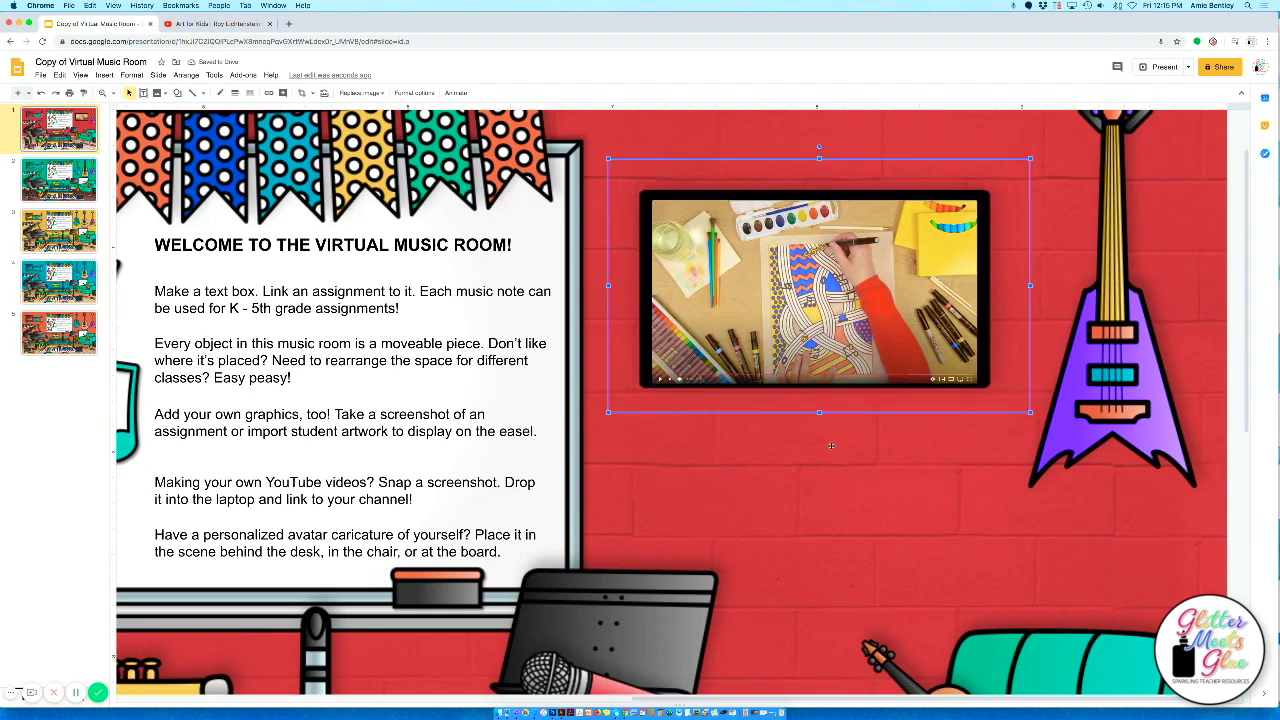
pyautogui.moveTo(819, 412); pyautogui.dragTo(819, 415)
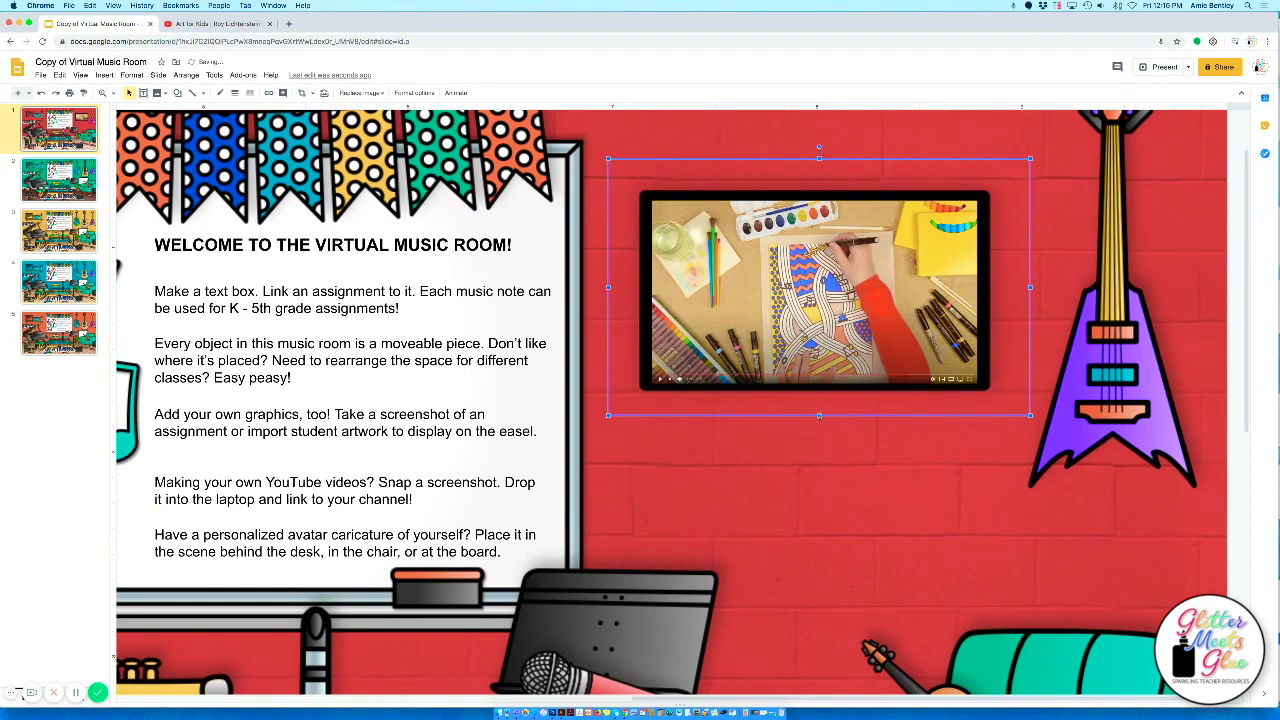
pyautogui.moveTo(819, 415); pyautogui.dragTo(819, 420)
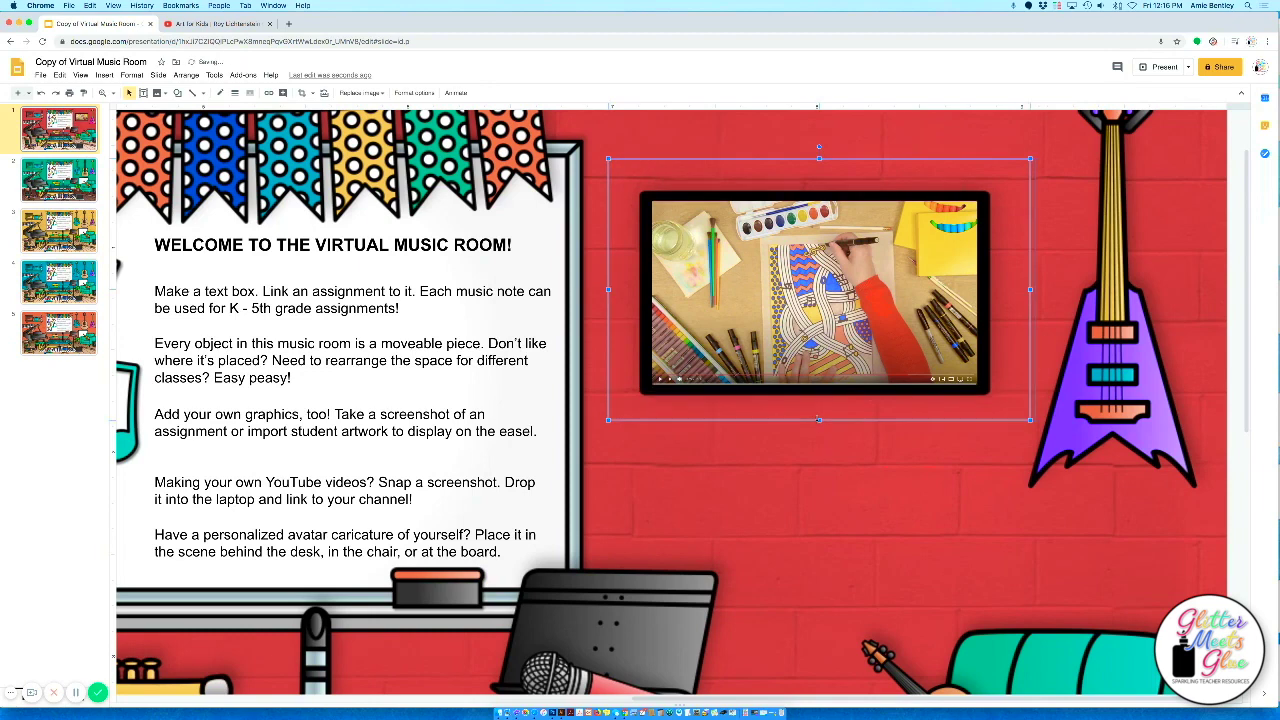
pyautogui.click(826, 448)
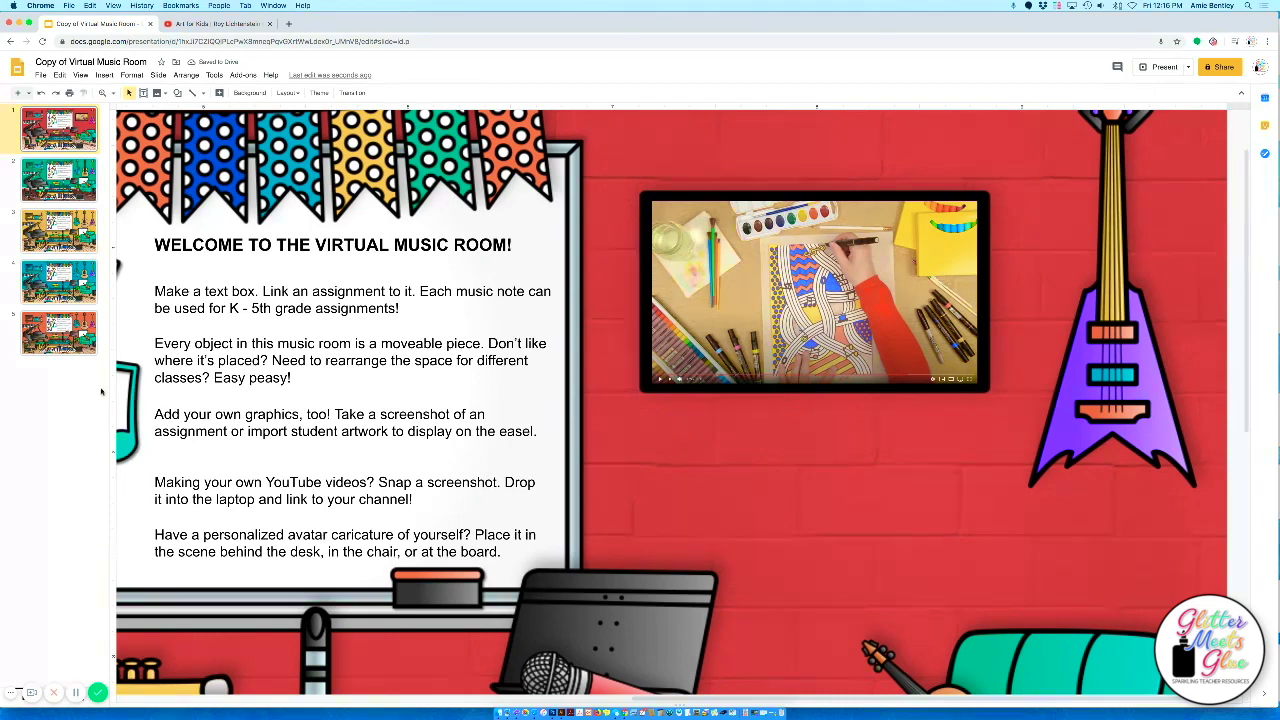
# Zoom to Fit to show the whole slide, then select the framed screenshot.
pyautogui.click(101, 93)
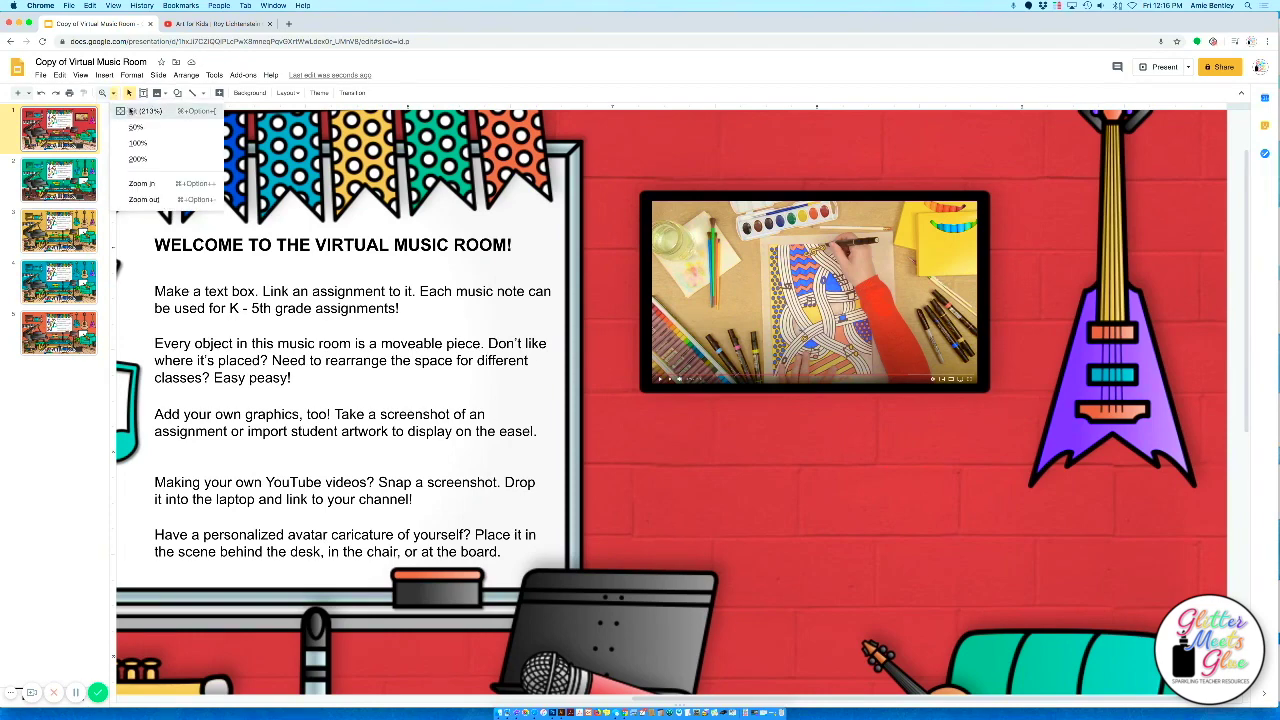
pyautogui.click(128, 111)
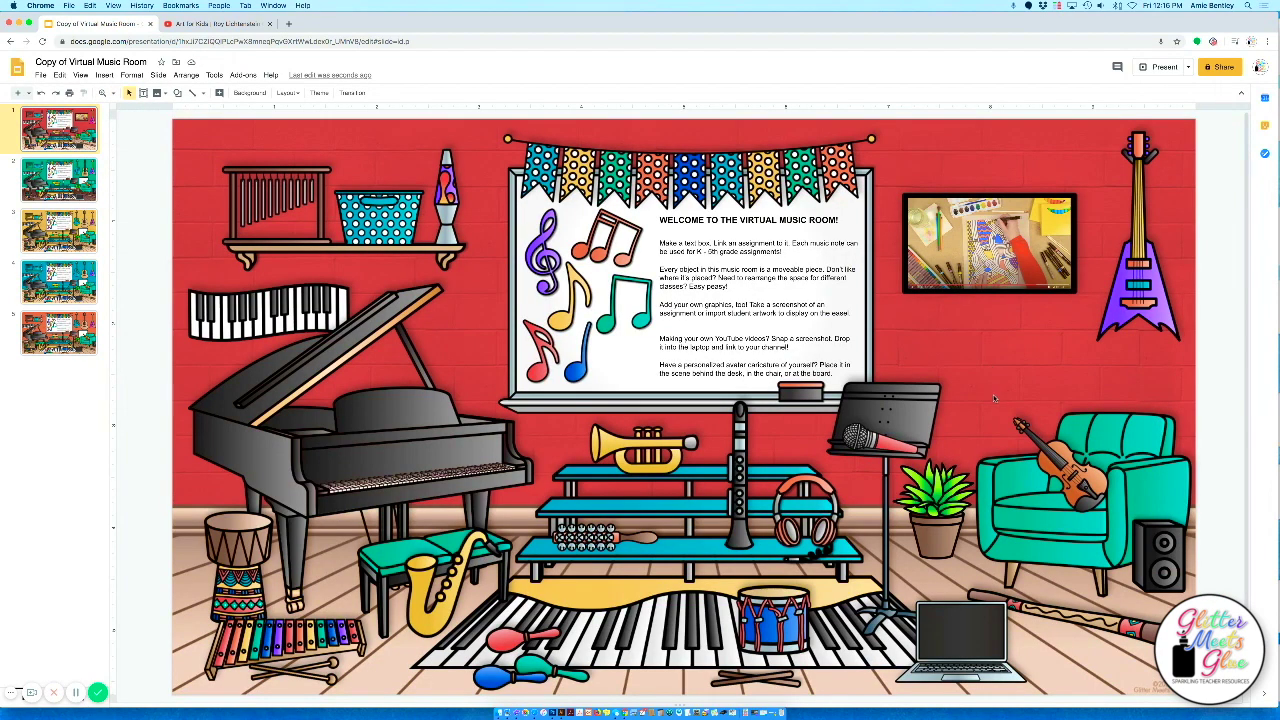
pyautogui.click(989, 241)
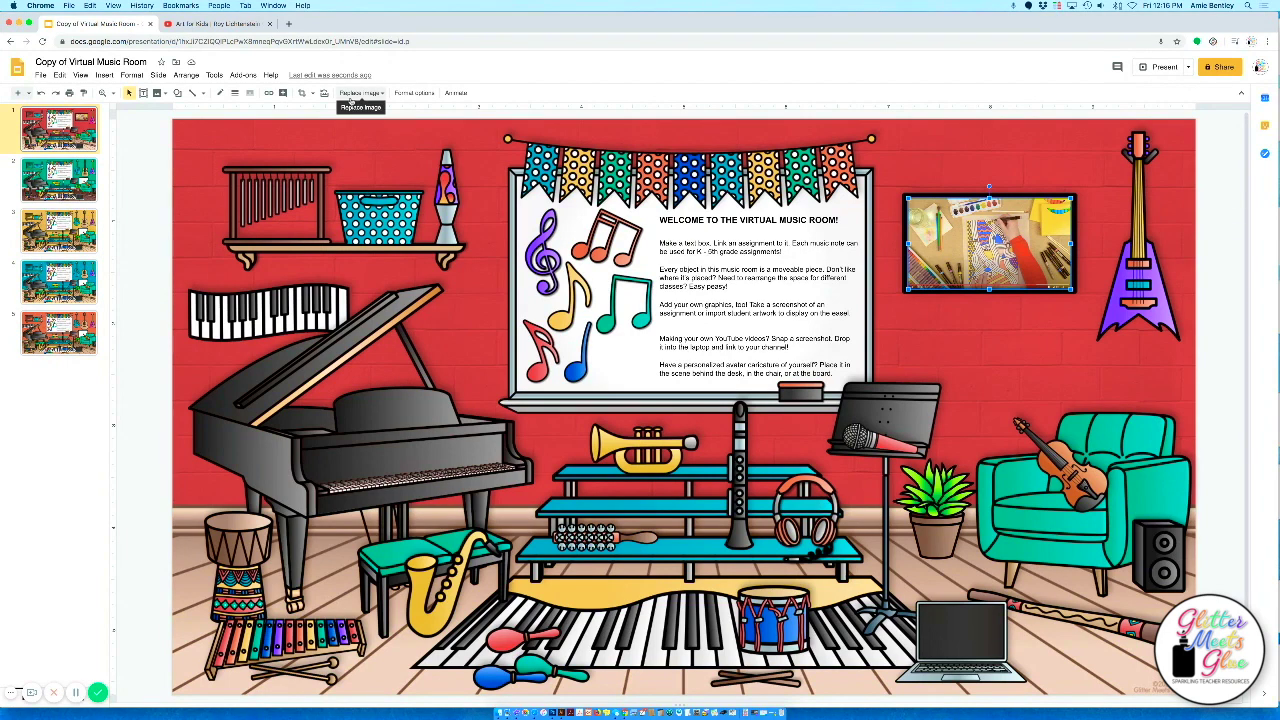
pyautogui.click(981, 163)
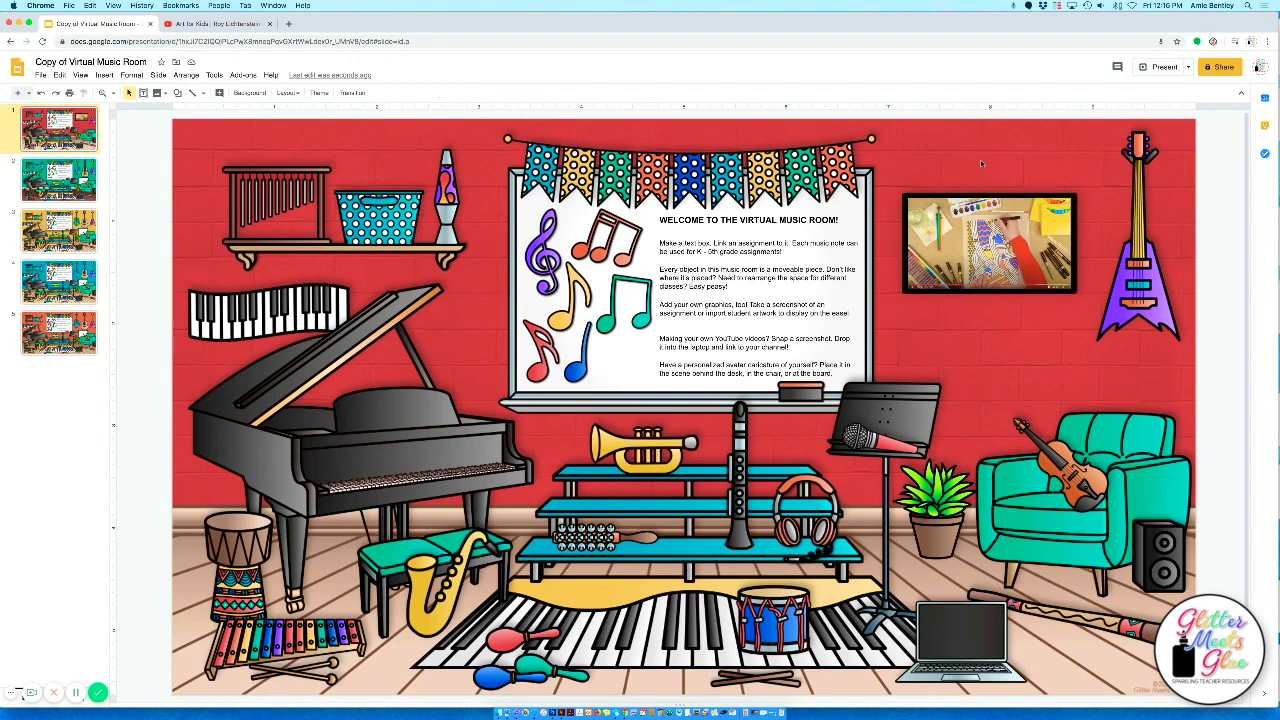
pyautogui.click(961, 237)
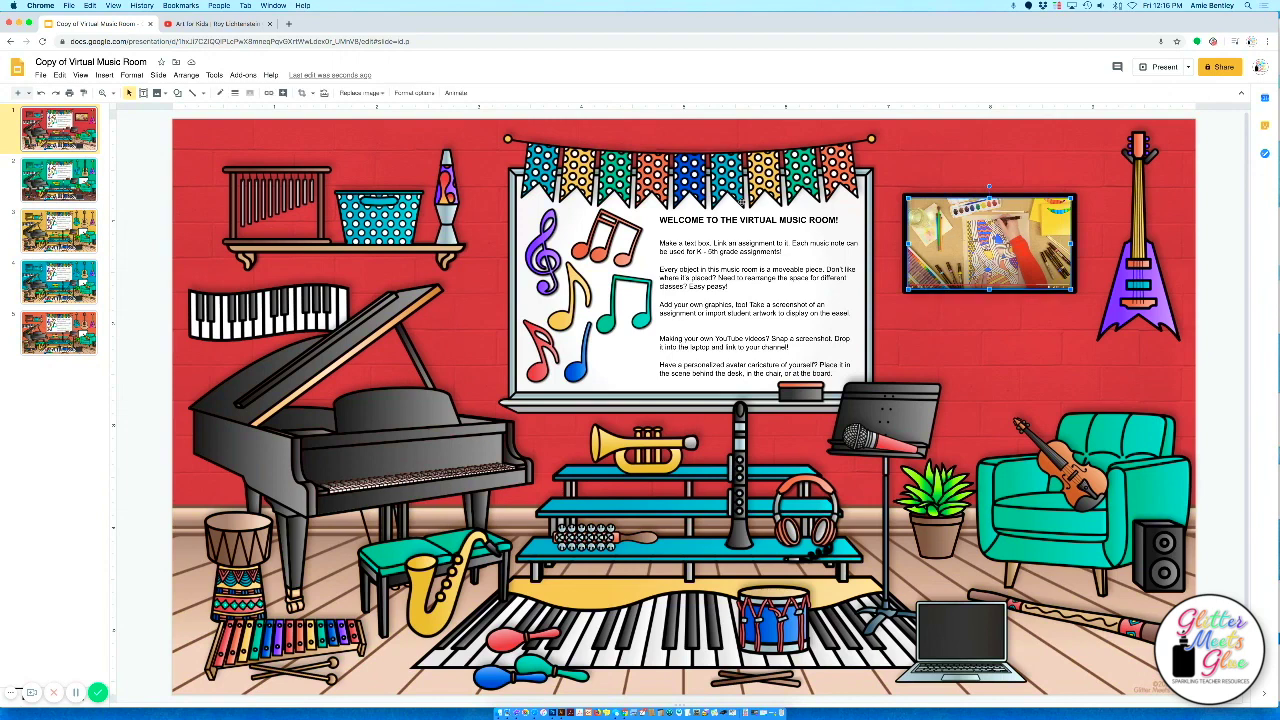
# Replace the framed screenshot with jazz finished.jpg uploaded from the computer.
pyautogui.click(376, 95)
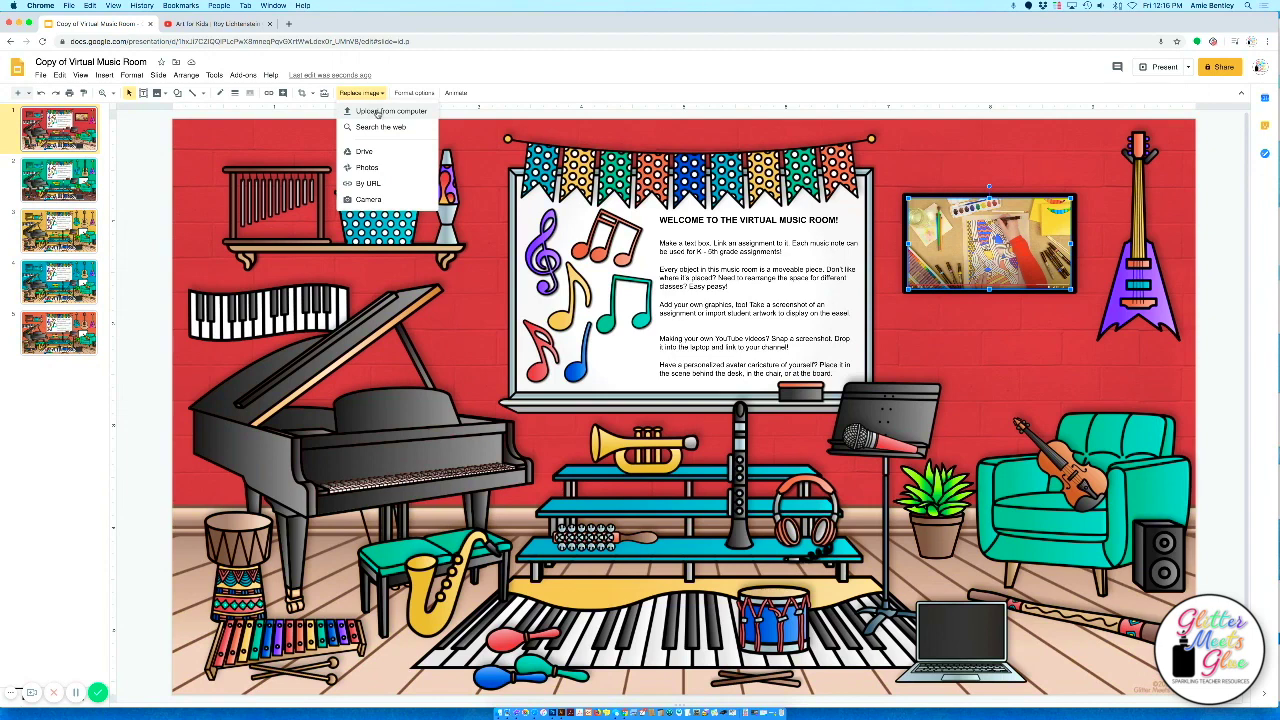
pyautogui.click(378, 112)
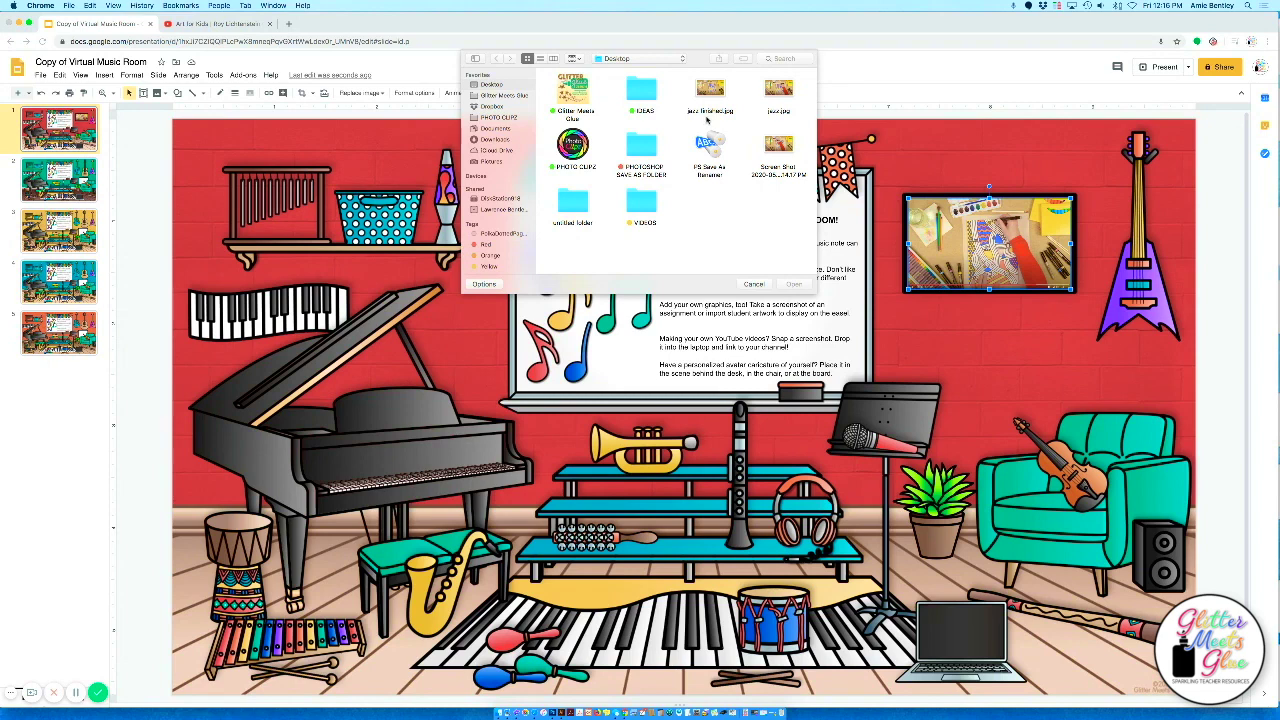
pyautogui.click(711, 95)
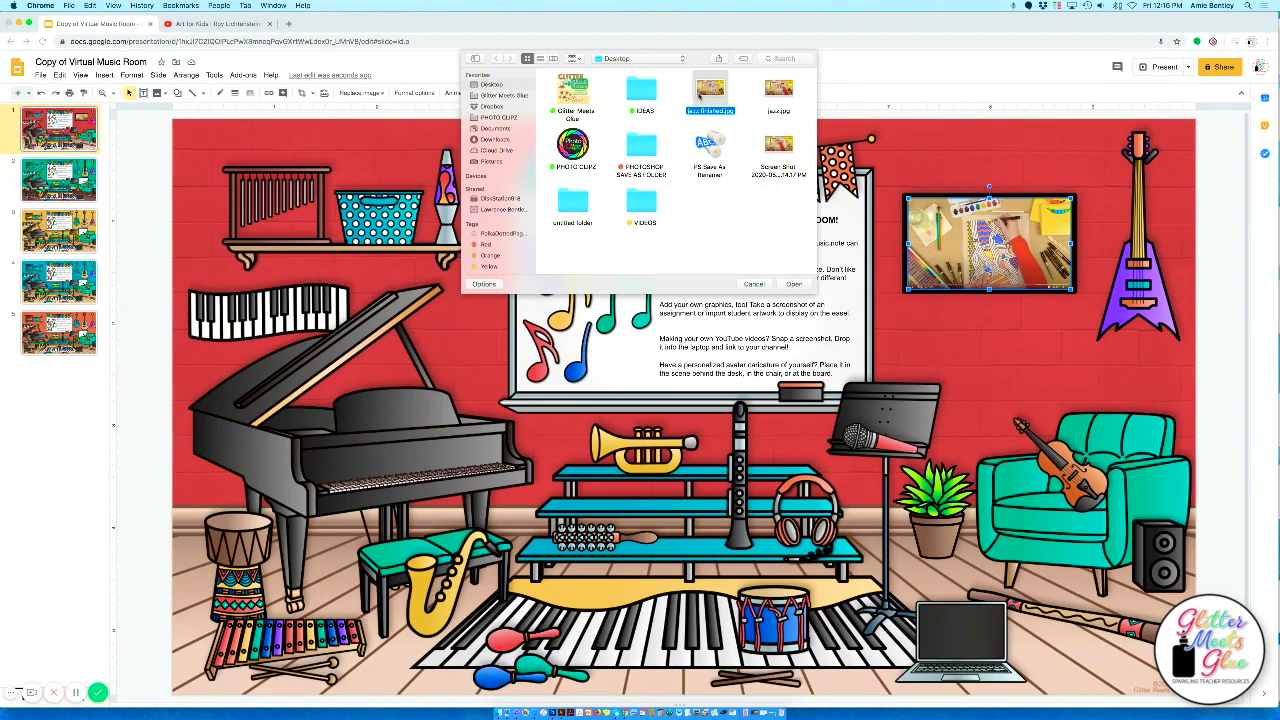
pyautogui.click(794, 284)
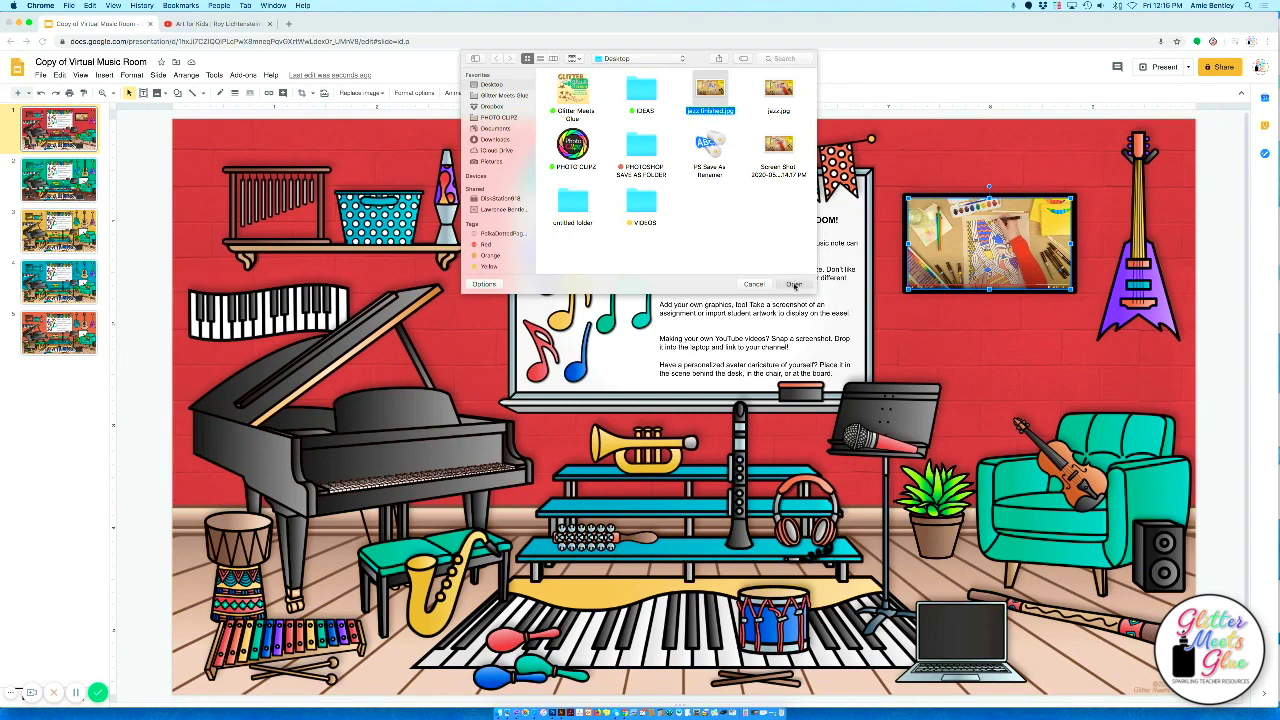